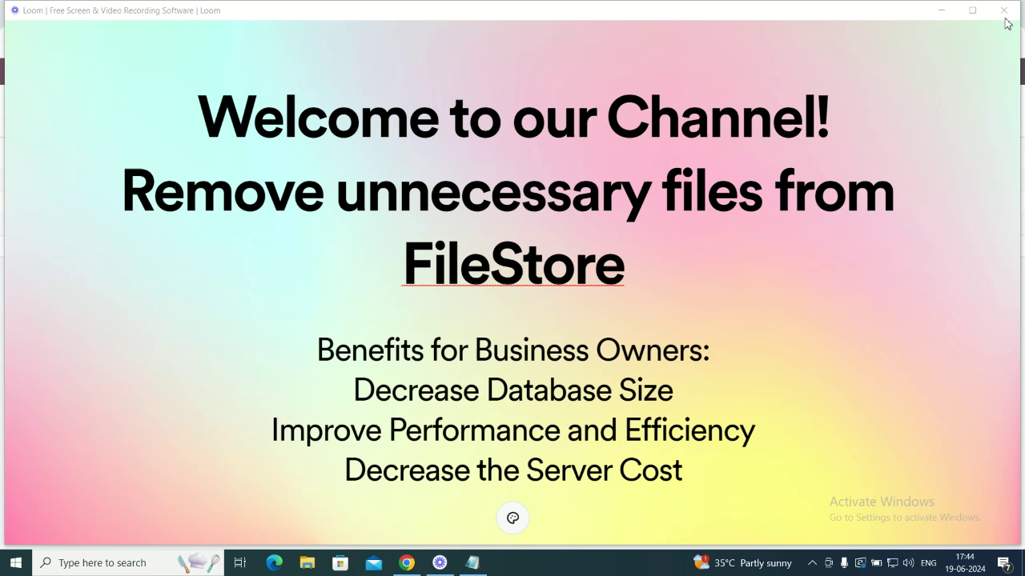
Step: Dismiss the intro slide and open the Unlink Attachment-Filestore rules list in Settings
left_click(940, 11)
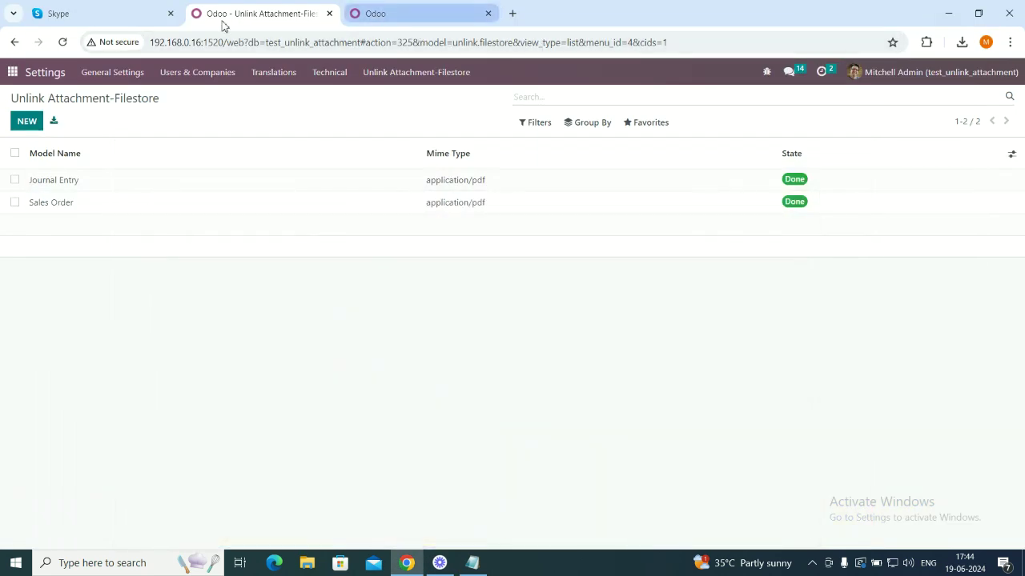
left_click(11, 72)
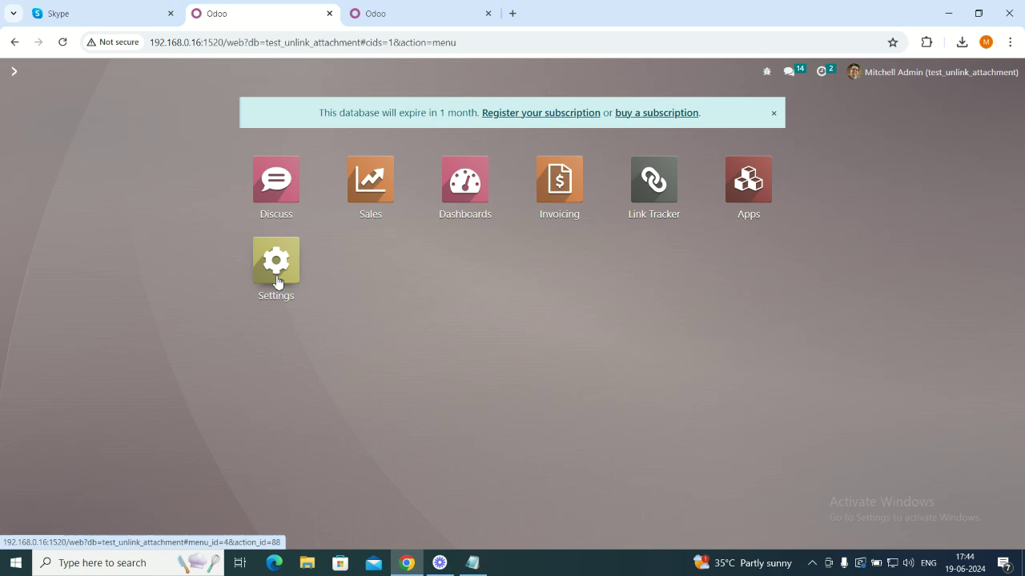
left_click(277, 282)
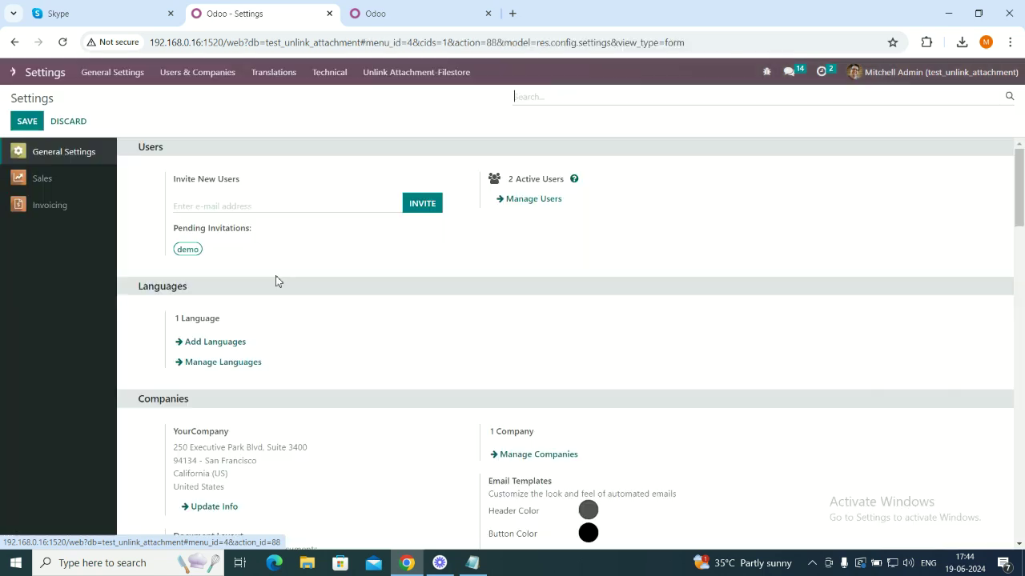
left_click(389, 76)
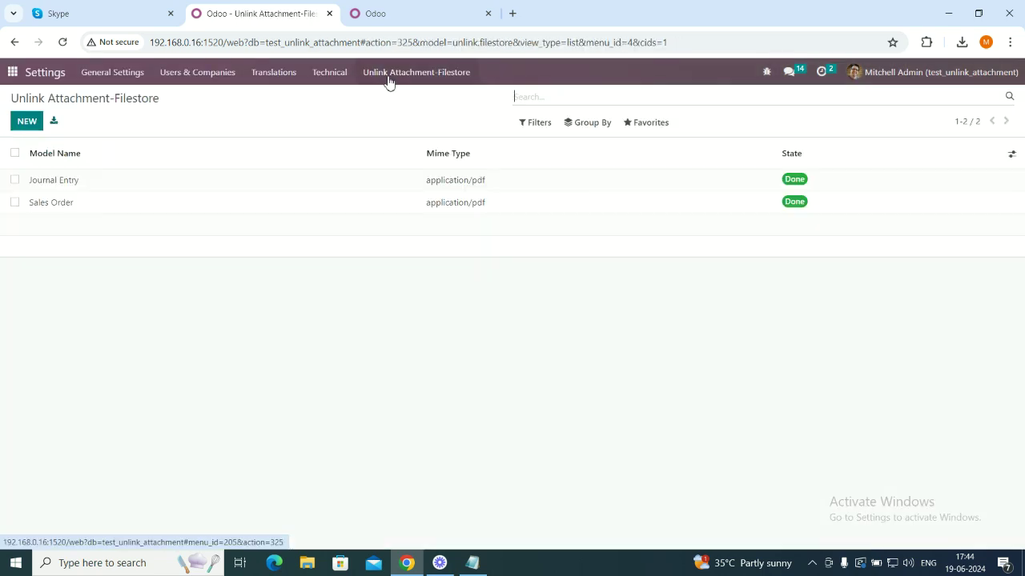
Step: Create a new unlink rule with Model Name Sales Order and Mime Type application/pdf
left_click(27, 122)
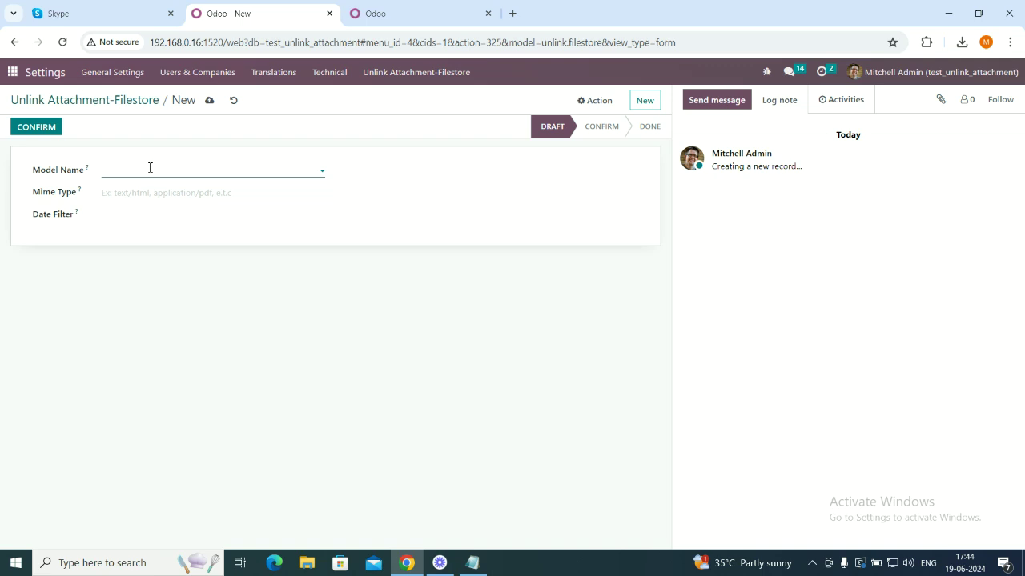
type("sales")
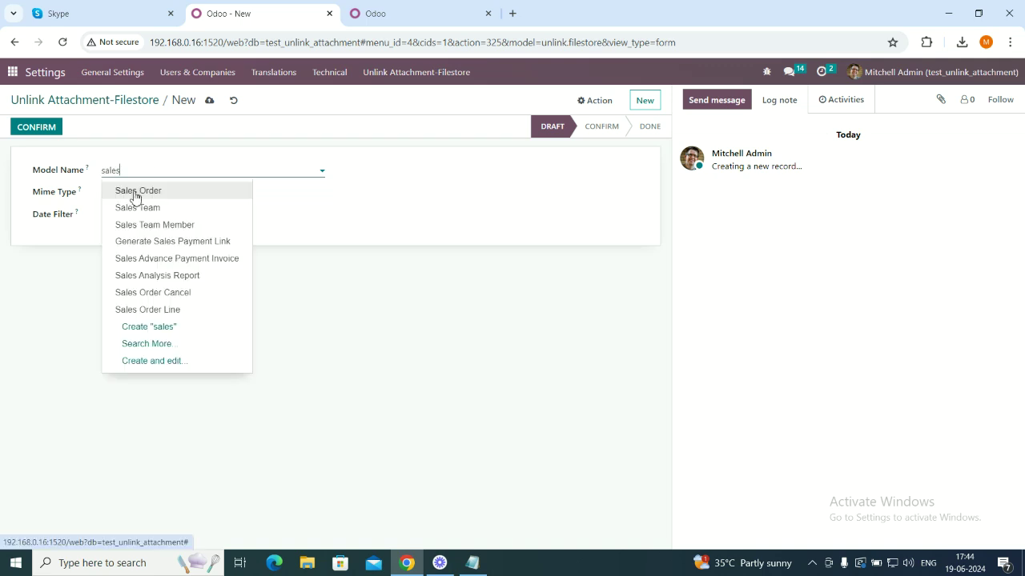
left_click(135, 192)
left_click(135, 195)
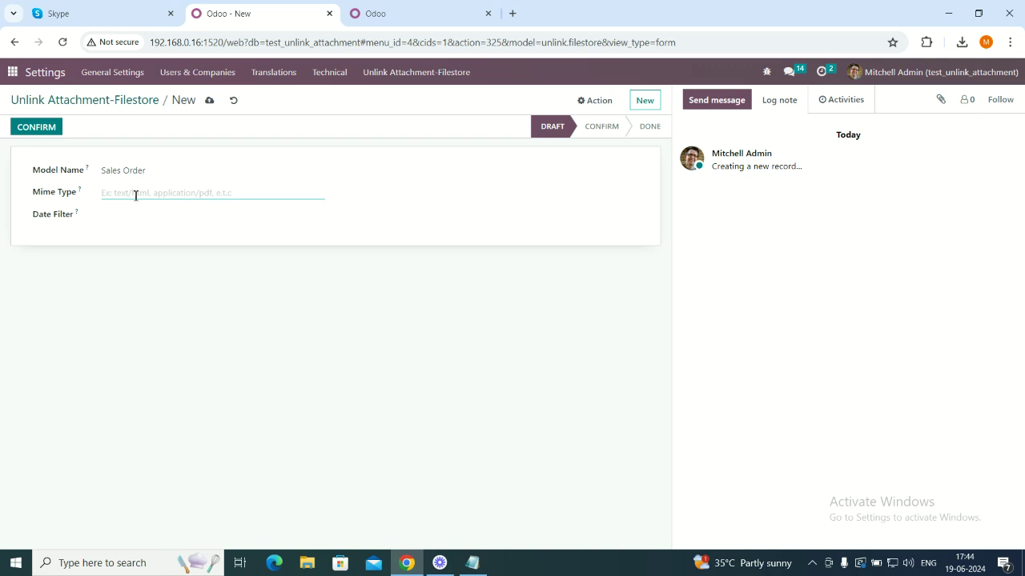
type("application/pdf")
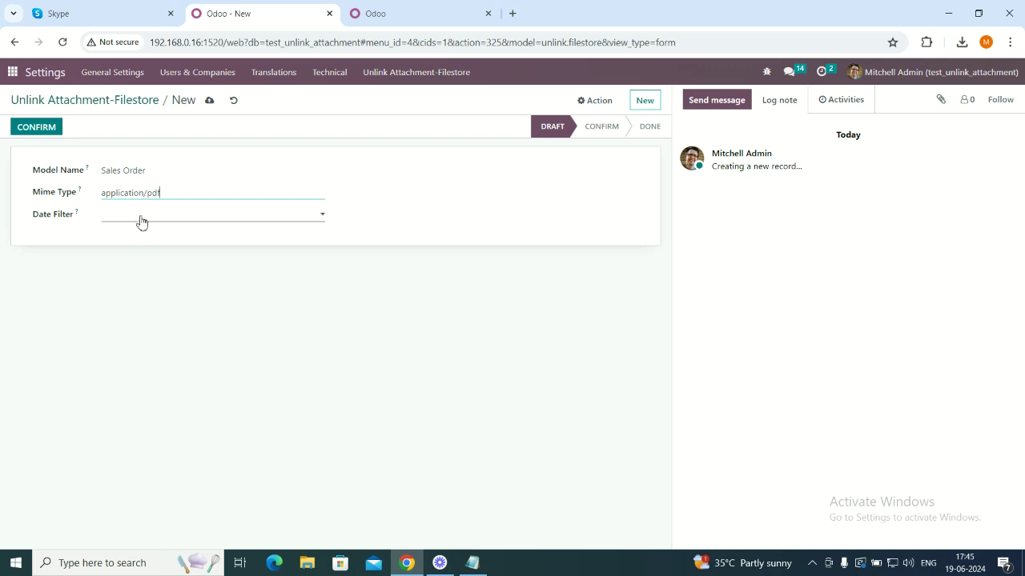
Step: Set the rule's Date Filter to Today (06/19/2024) after briefly trying a Between range
left_click(141, 223)
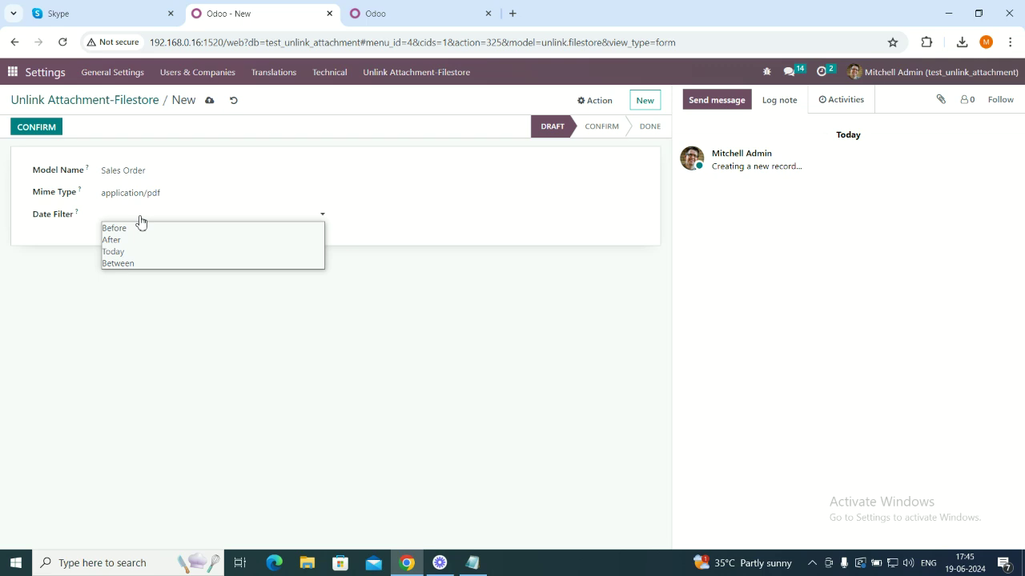
left_click(120, 263)
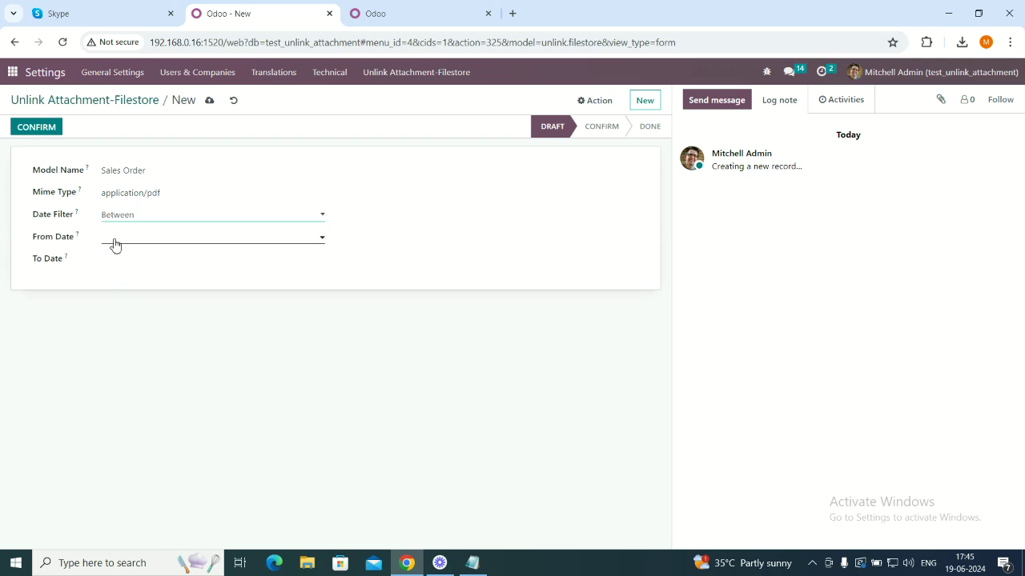
left_click(114, 245)
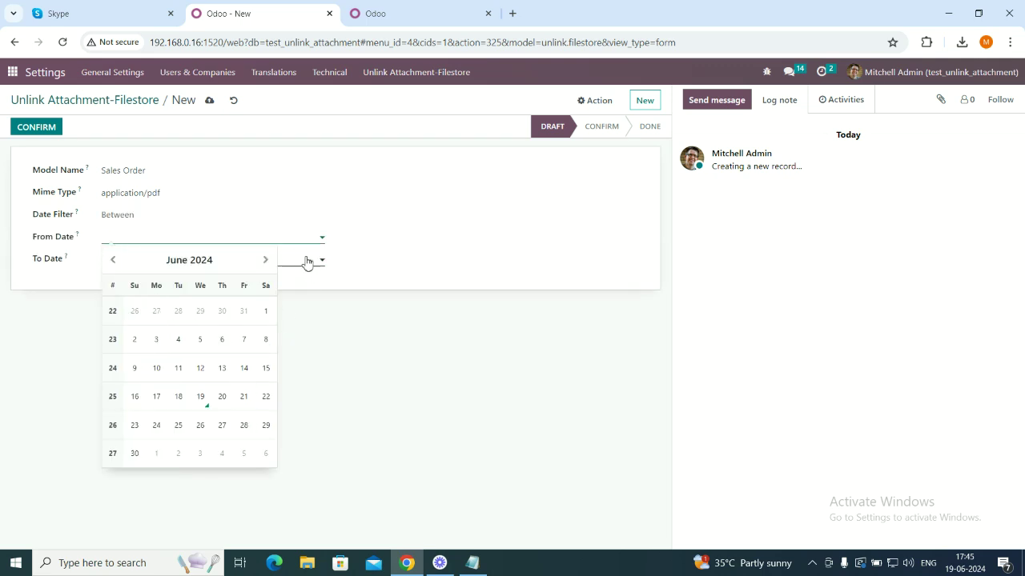
left_click(307, 263)
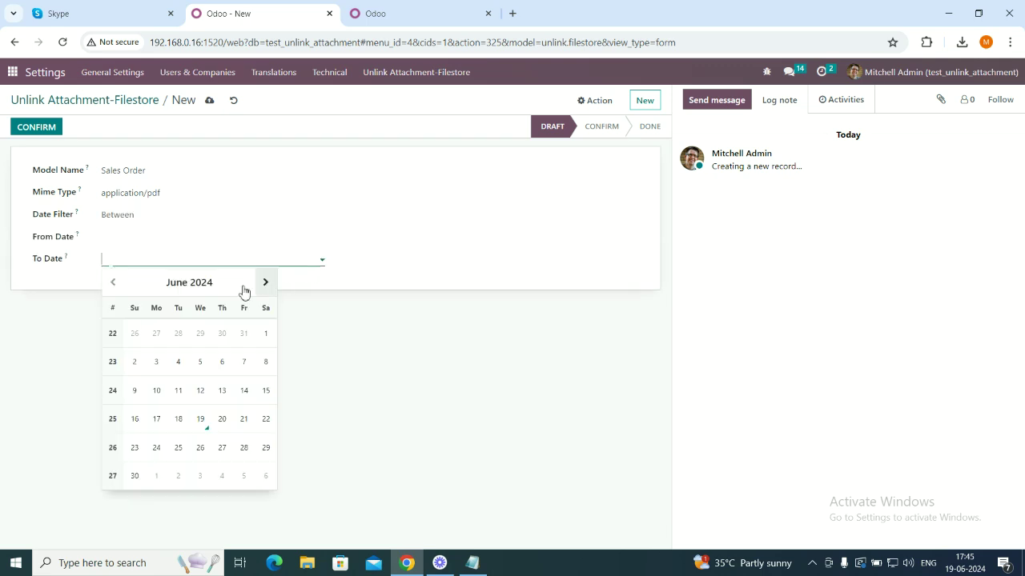
left_click(121, 221)
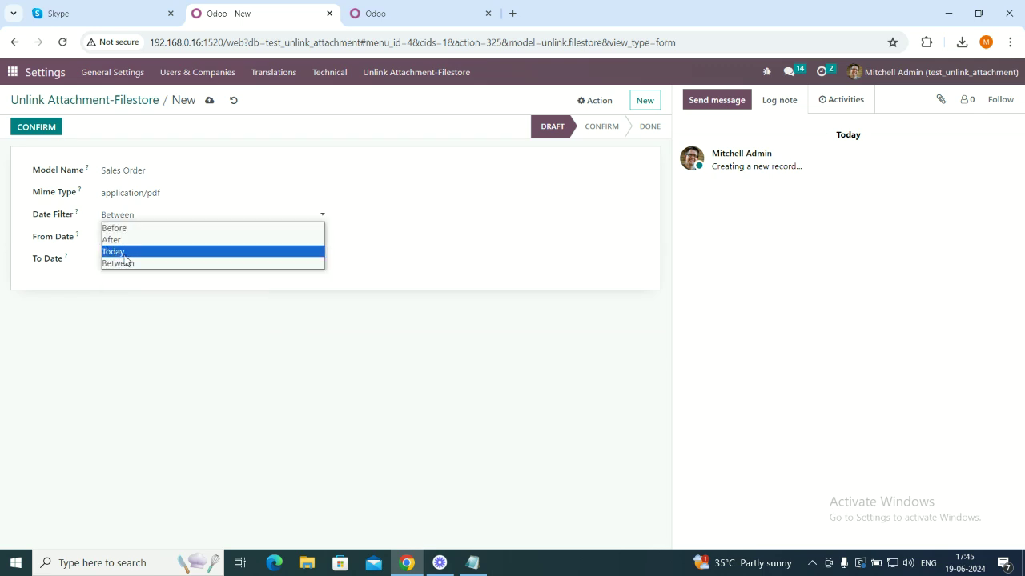
left_click(126, 255)
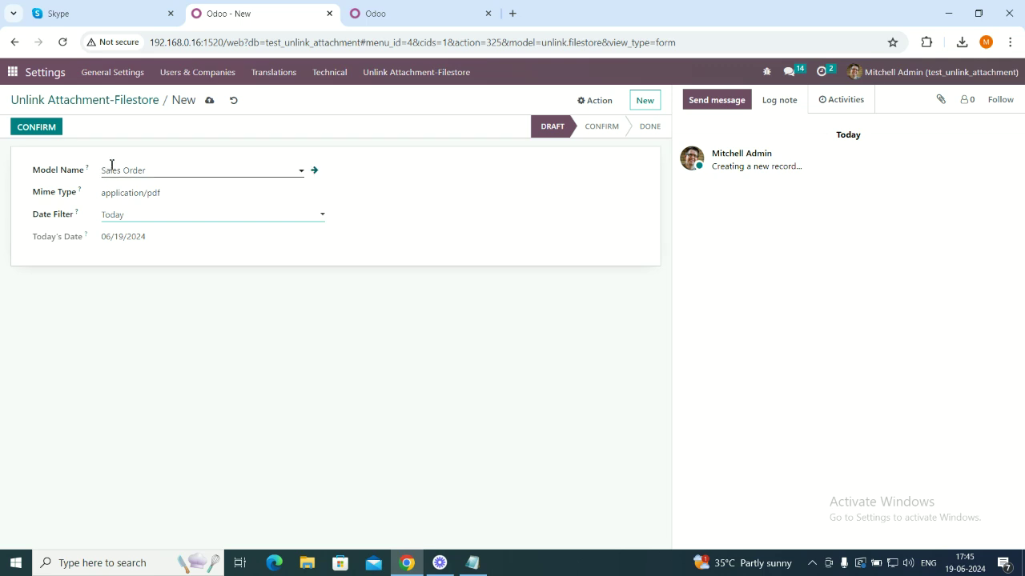
Step: Email sales order S00006's confirmation to the customer with S00006.pdf attached
left_click(374, 22)
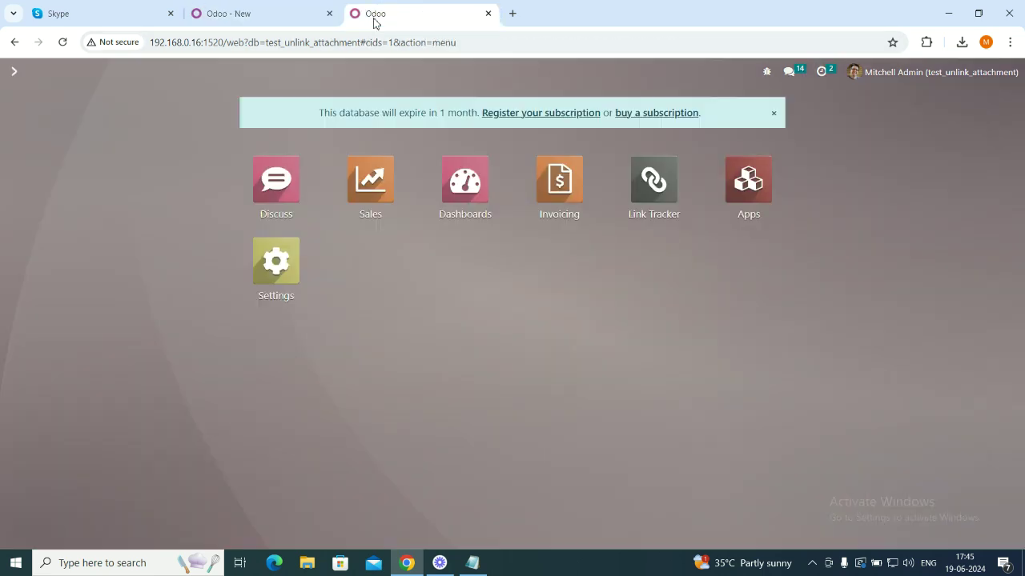
left_click(386, 192)
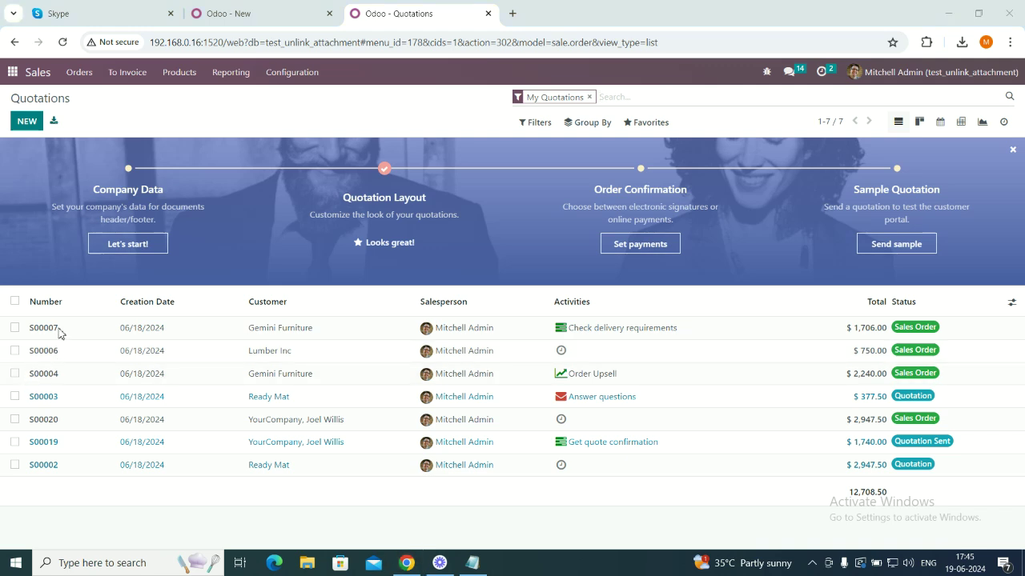
left_click(274, 354)
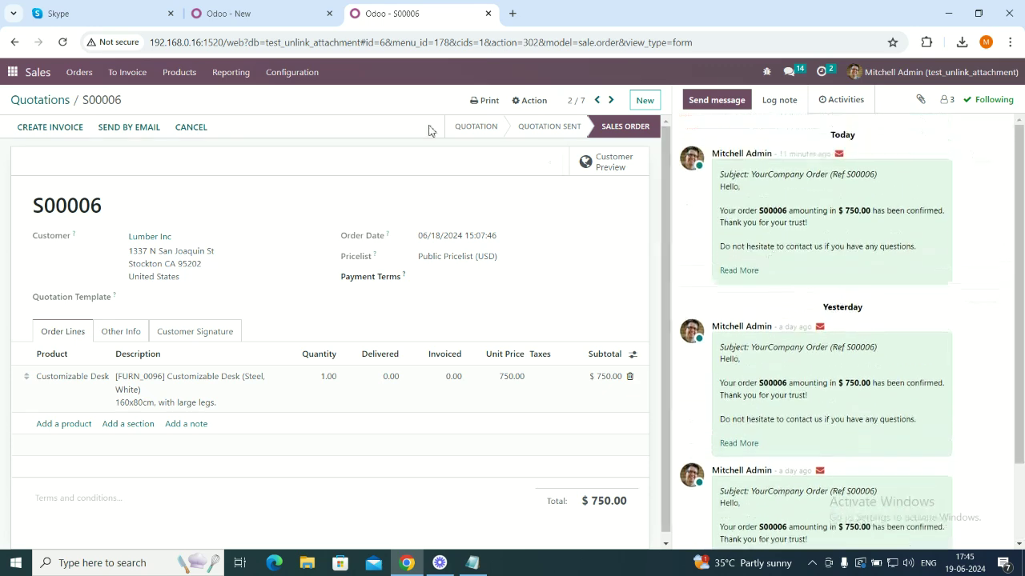
left_click(120, 127)
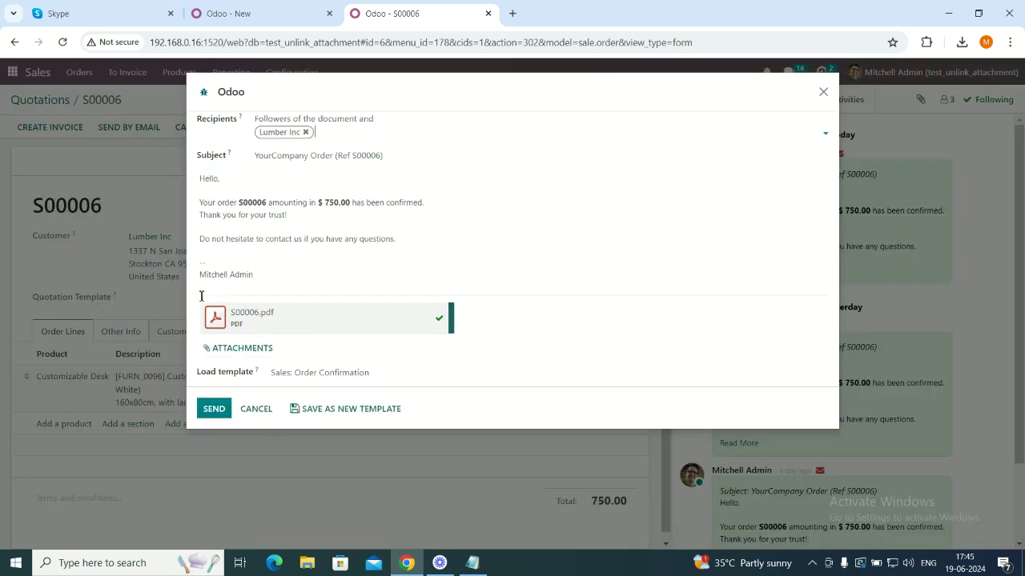
mouse_move(266, 330)
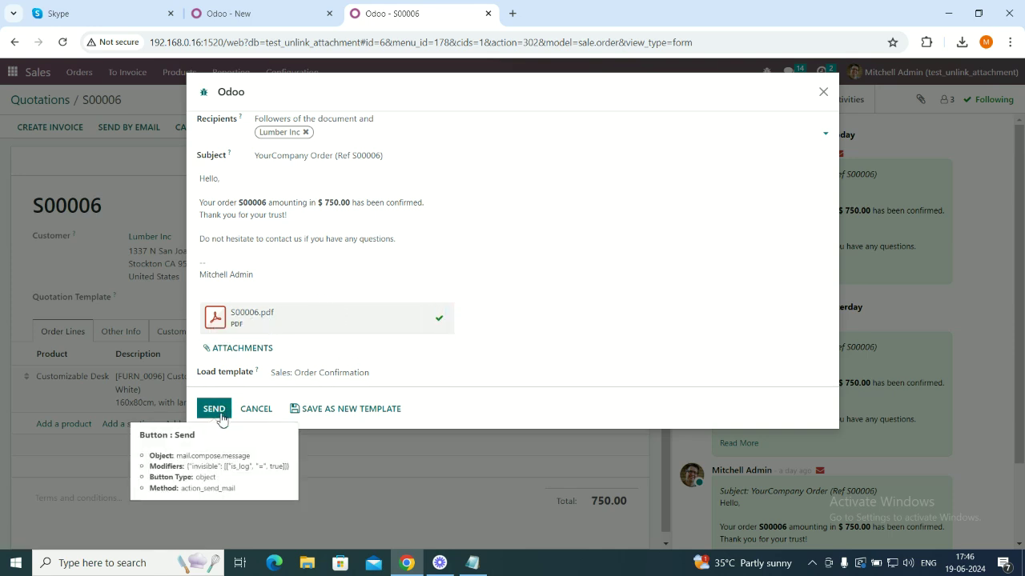
left_click(215, 409)
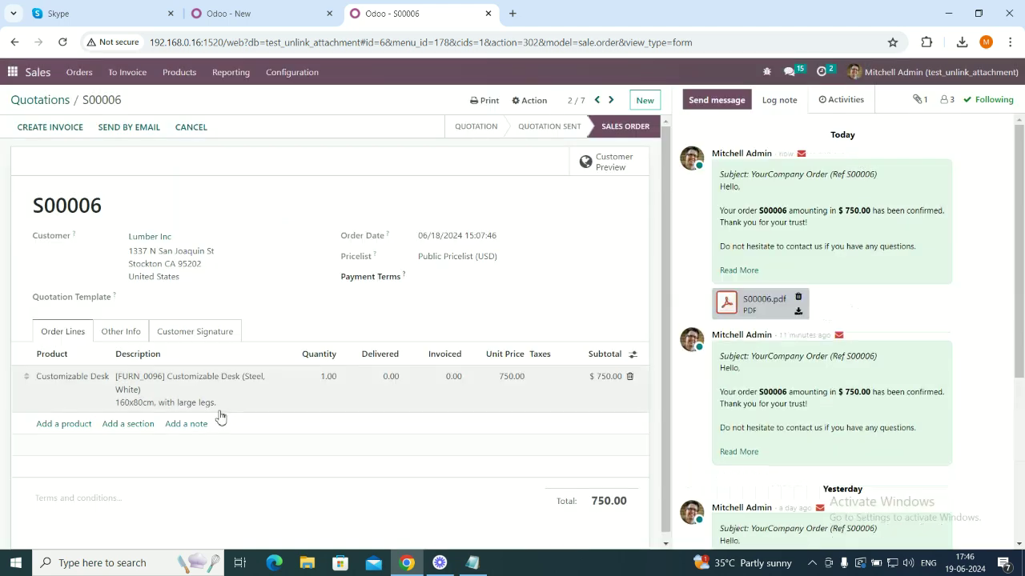
Step: Email sales order S00007's confirmation with its S00007.pdf attachment
left_click(24, 103)
left_click(82, 332)
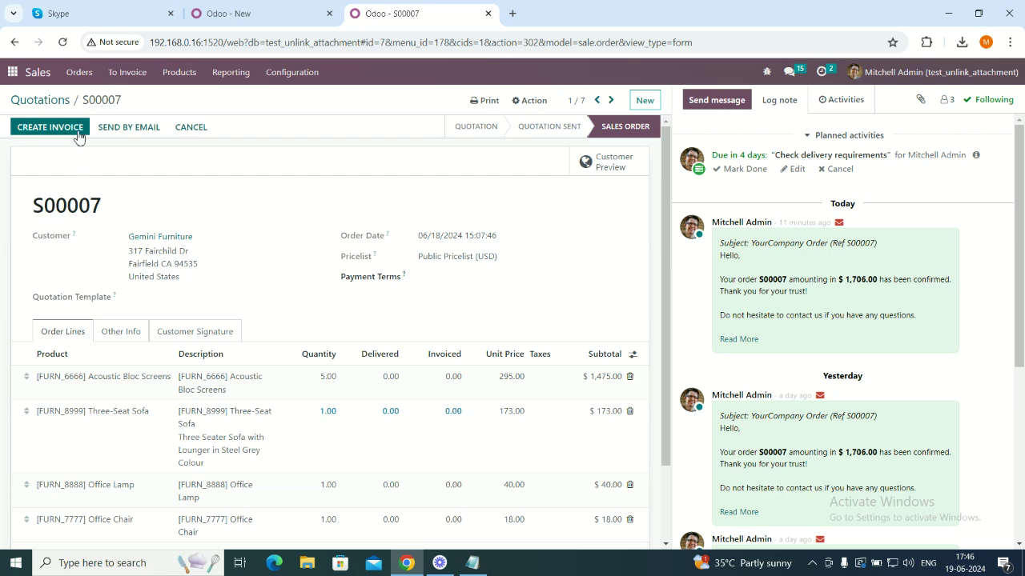
left_click(120, 128)
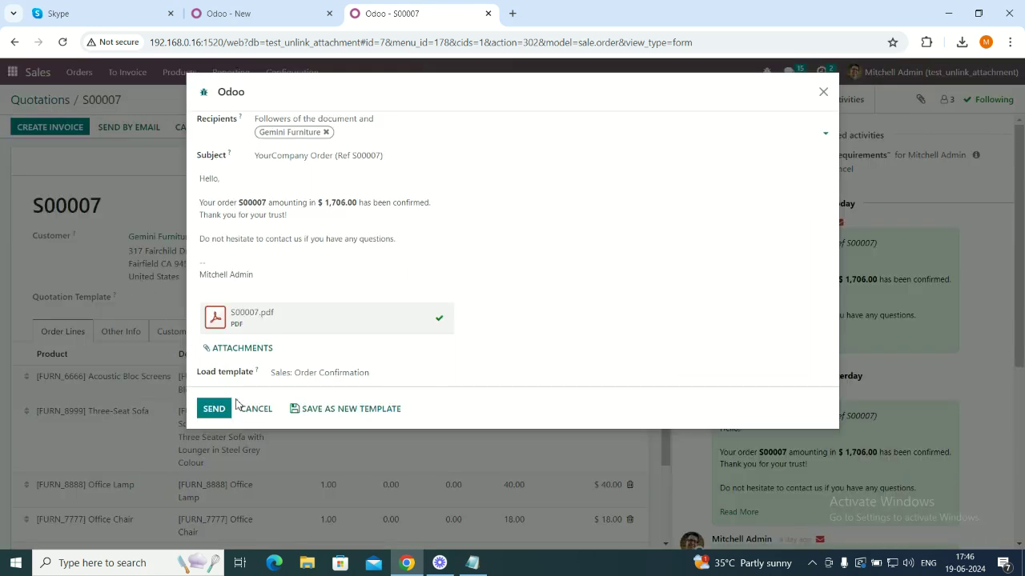
left_click(214, 409)
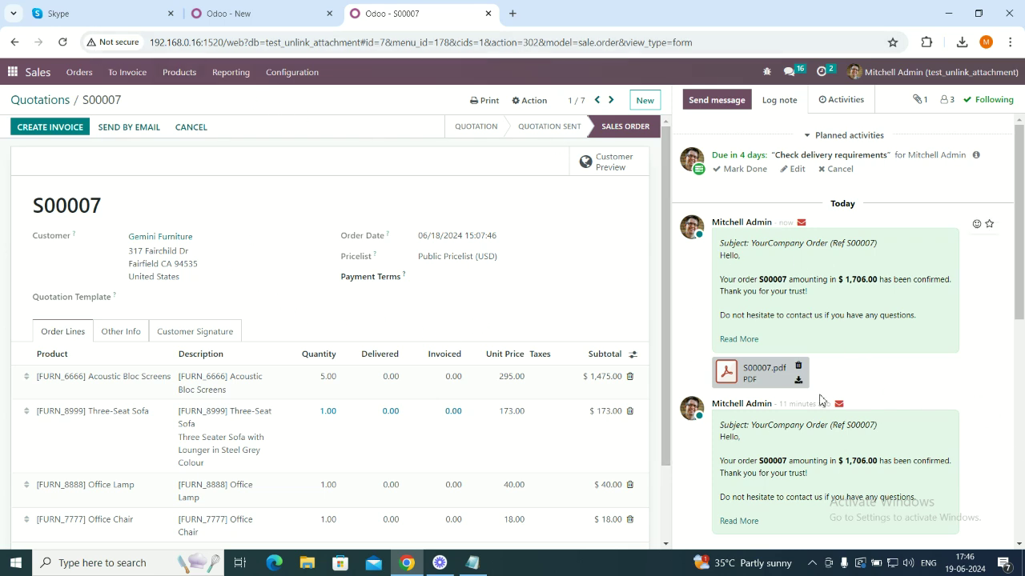
Step: Confirm the Sales Order PDF unlink rule and return to the unlink rules list
left_click(227, 16)
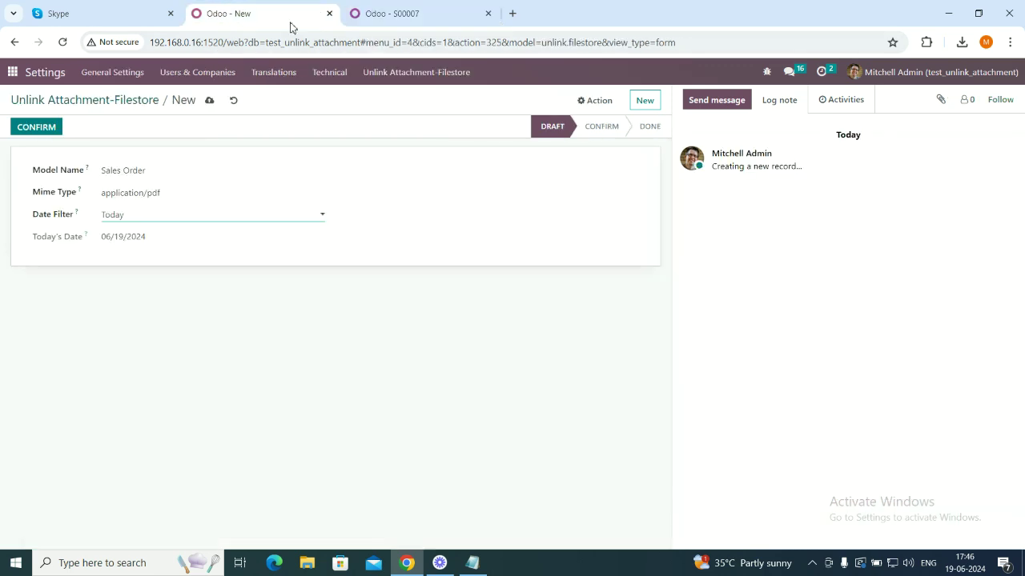
left_click(36, 127)
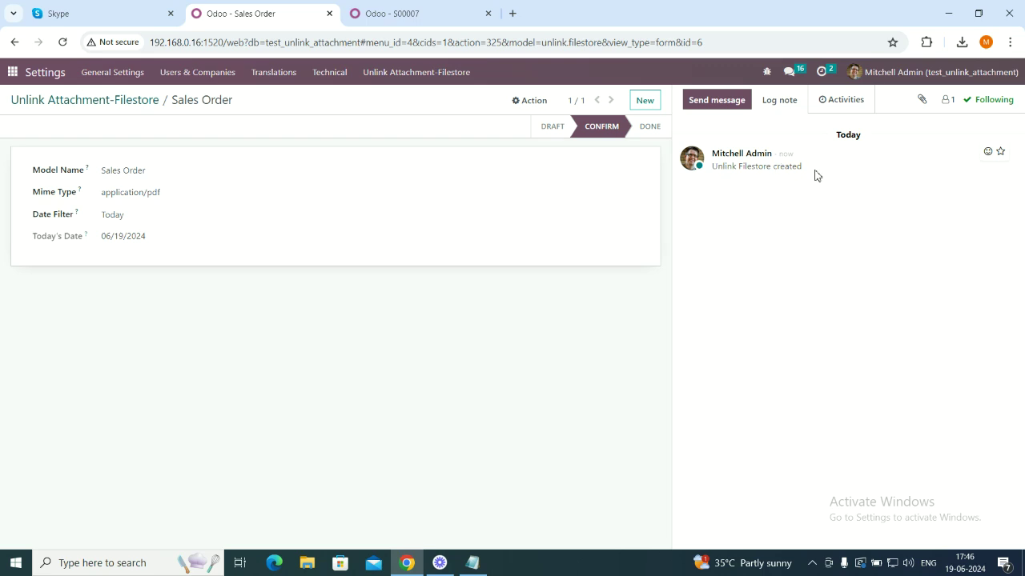
left_click(436, 80)
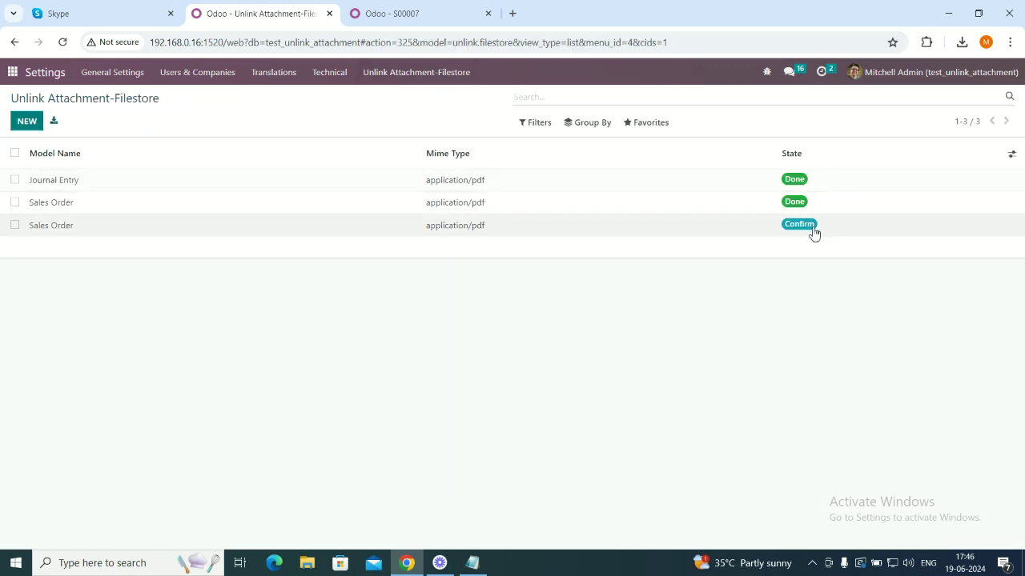
Step: Run the Unlink Attachment (With filestore) scheduled action manually, then check the unlink rules list
left_click(328, 74)
scroll(356, 286, "down", 3)
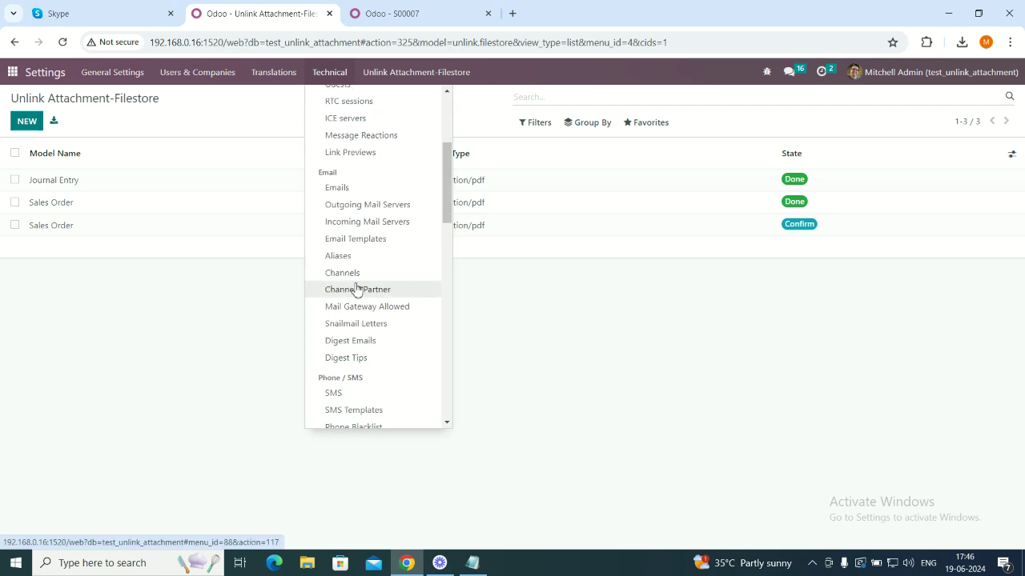
scroll(356, 288, "down", 5)
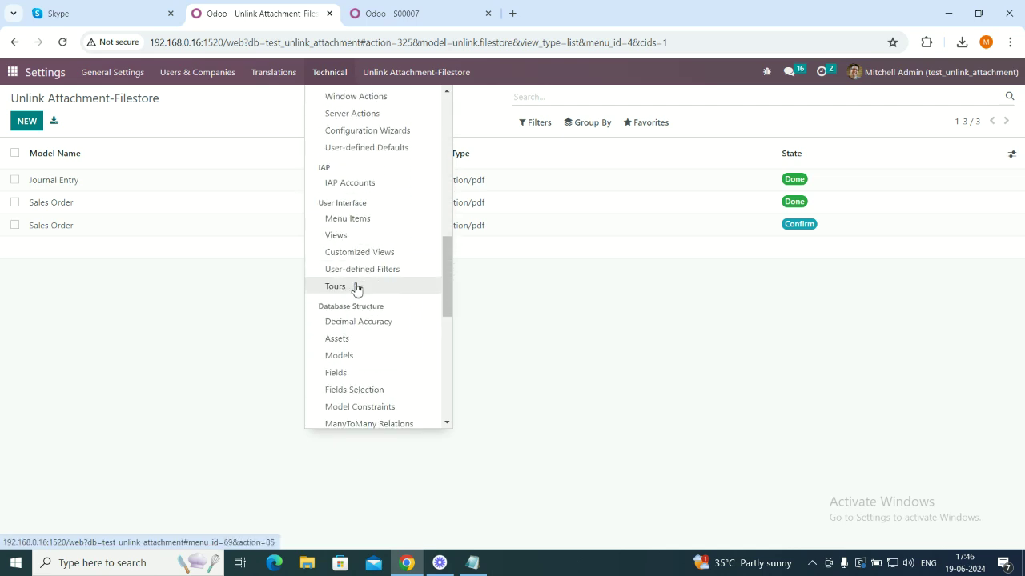
scroll(356, 288, "down", 5)
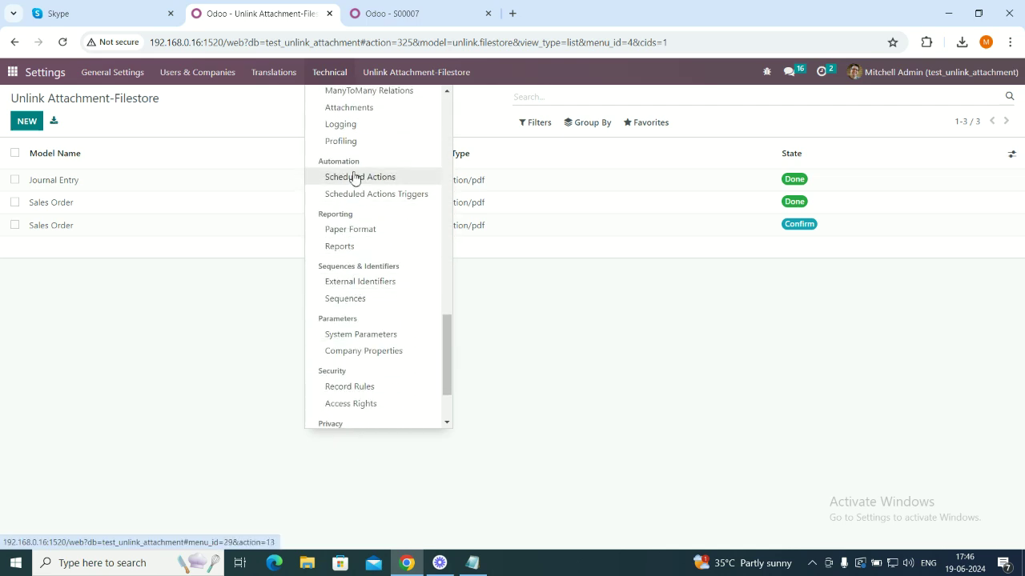
left_click(352, 179)
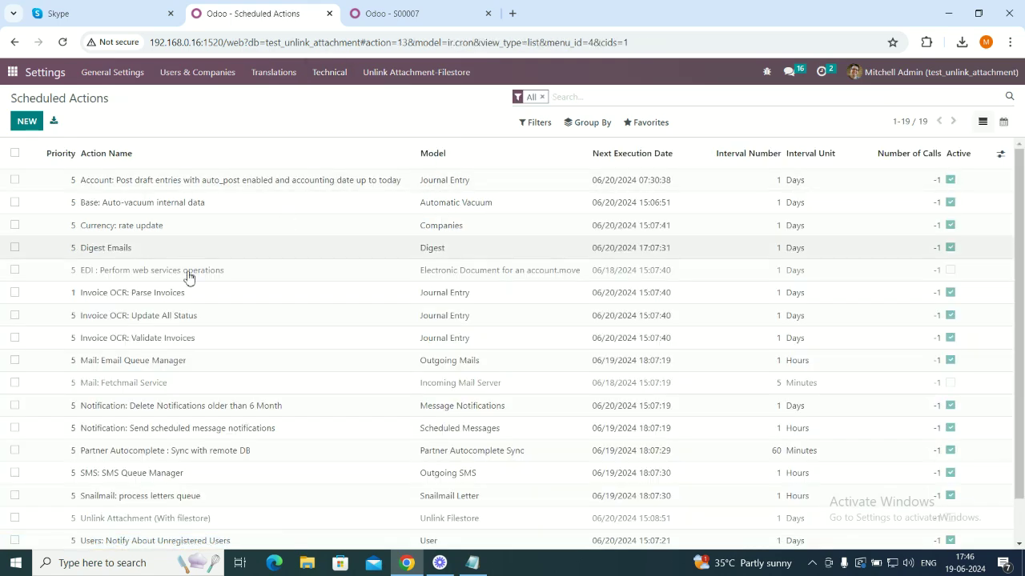
scroll(188, 276, "down", 2)
left_click(132, 474)
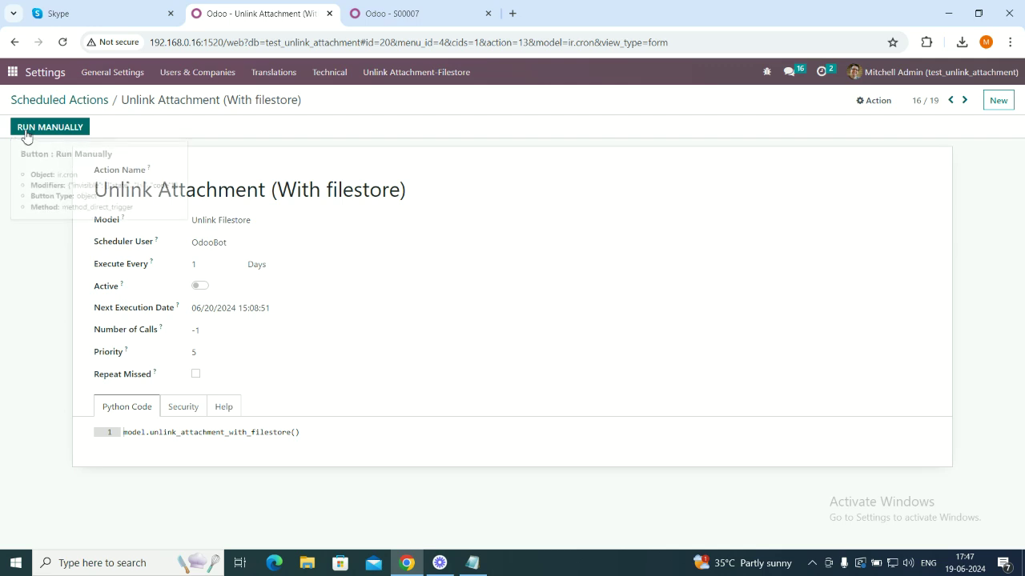
left_click(67, 131)
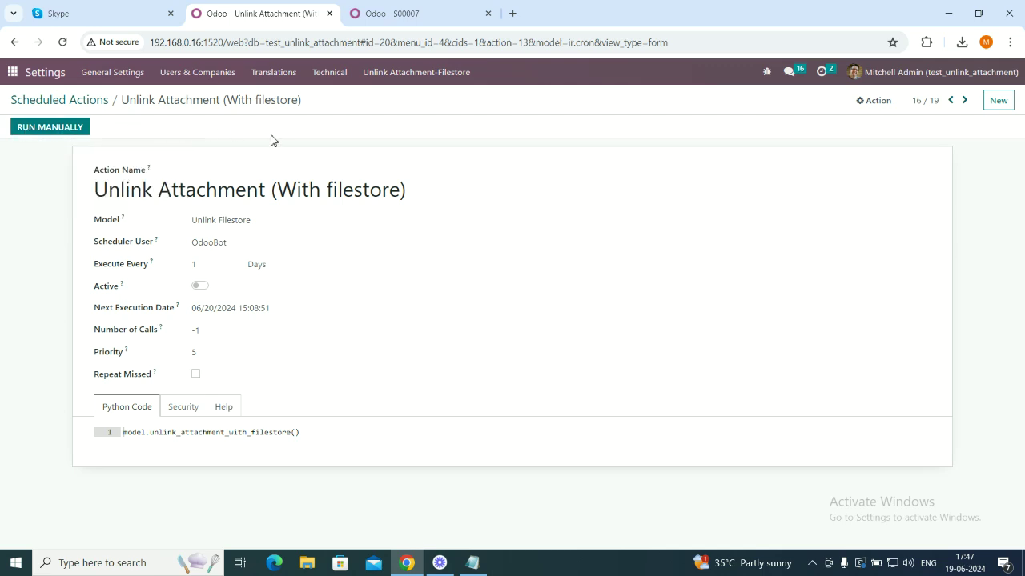
left_click(377, 72)
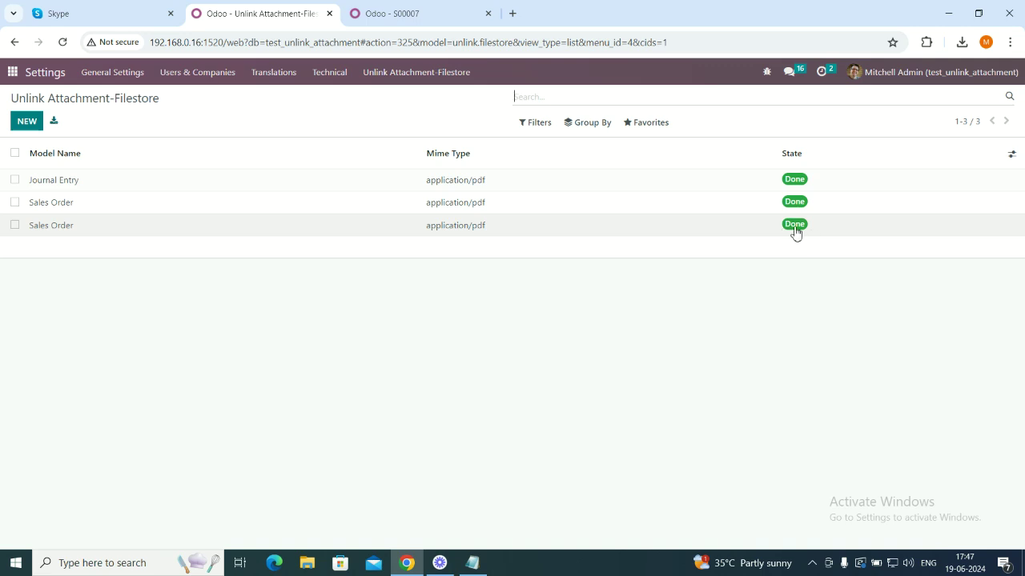
Step: Open sales orders S00006 and S00007 to verify their confirmation emails lack PDF attachments
left_click(382, 11)
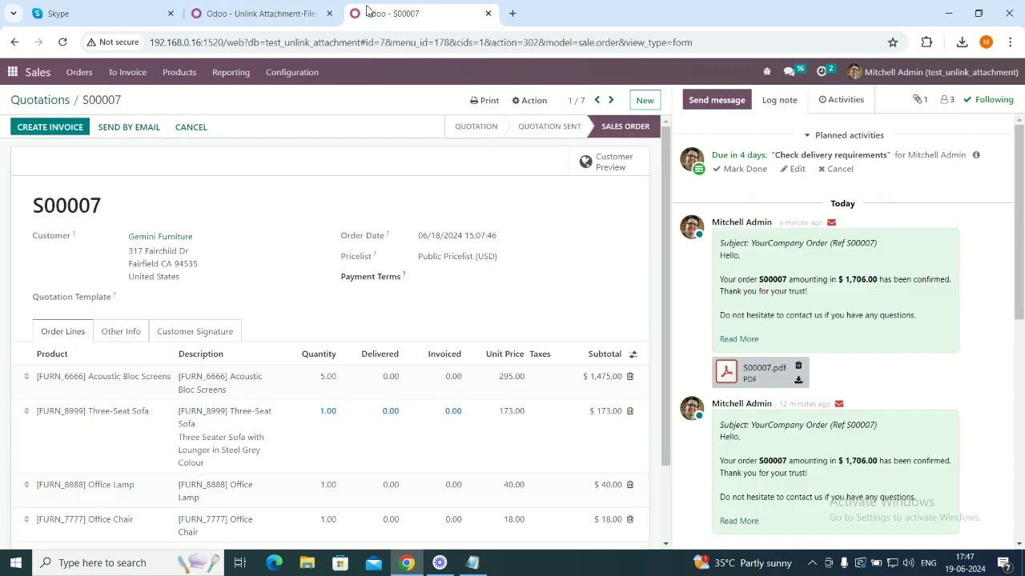
left_click(15, 73)
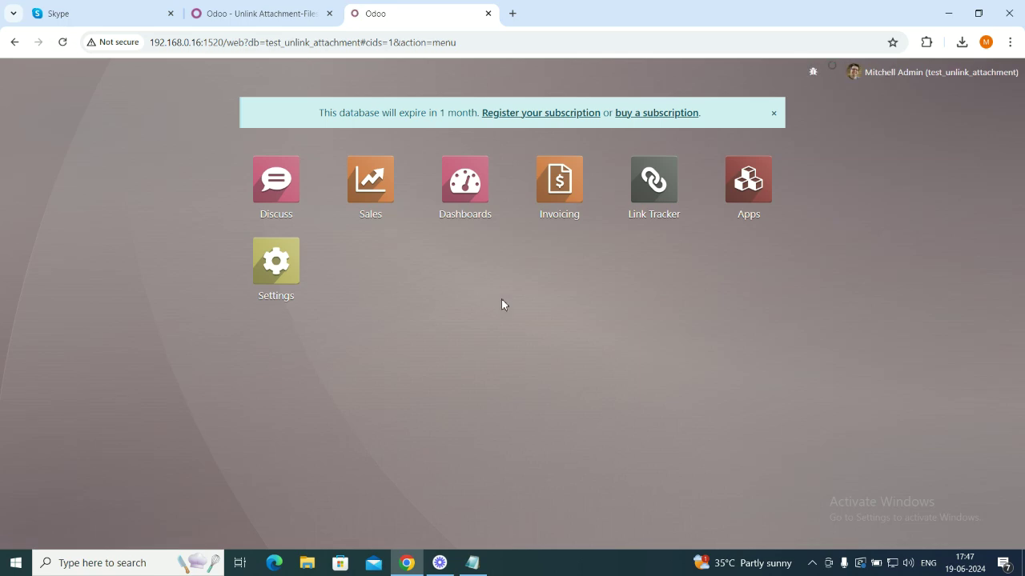
left_click(372, 210)
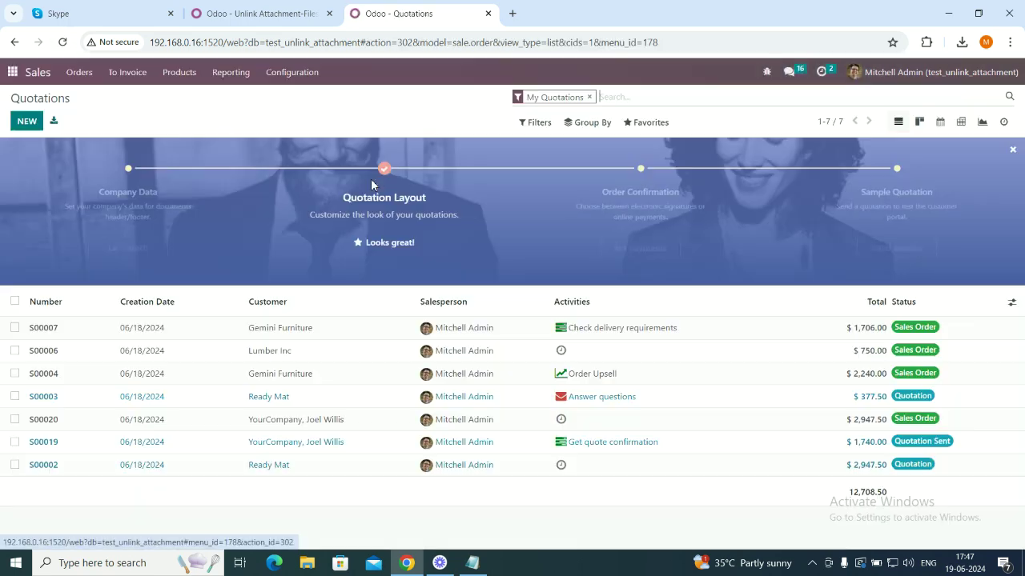
left_click(74, 355)
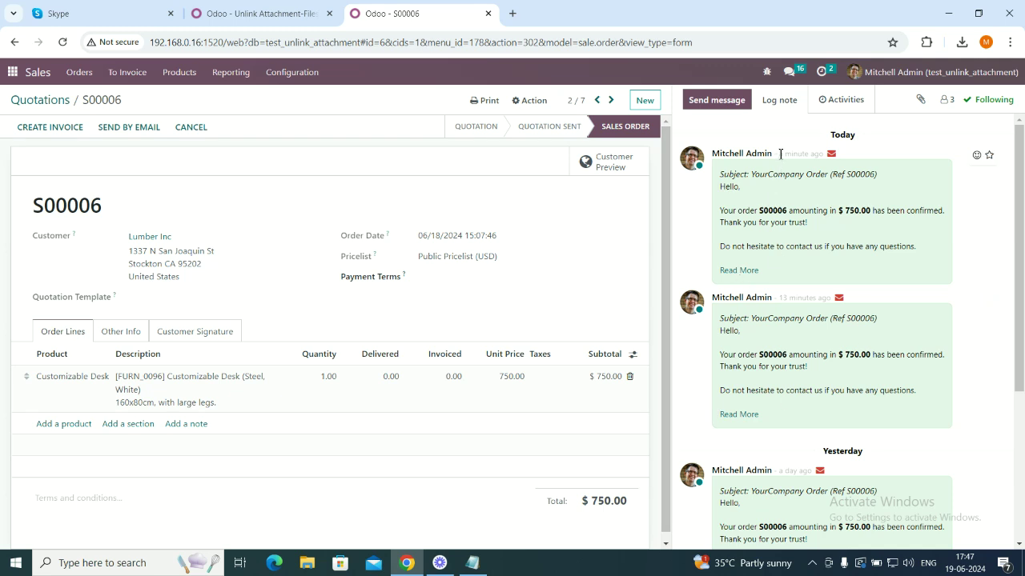
left_click_drag(781, 153, 826, 163)
left_click(15, 102)
left_click(84, 333)
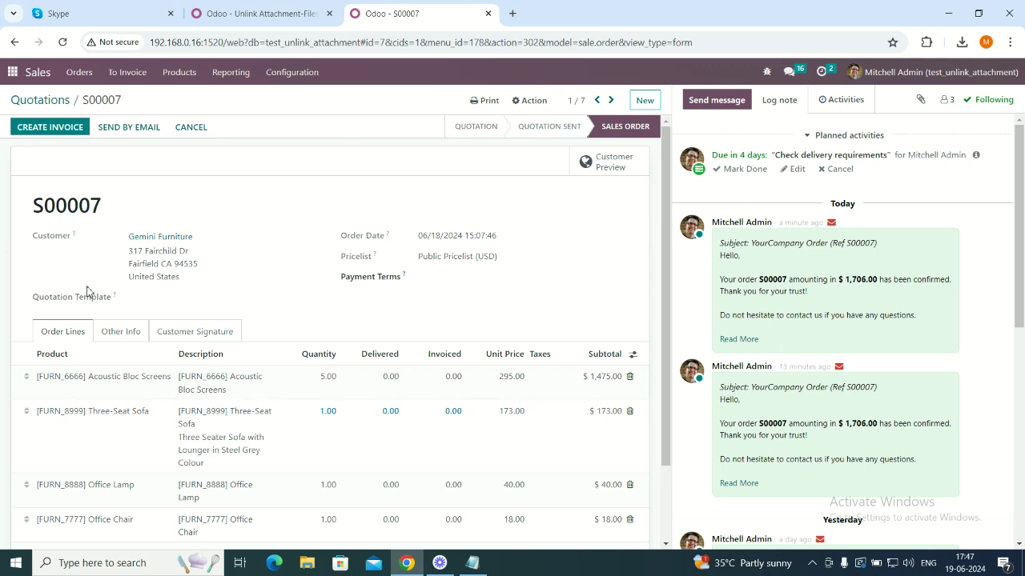
left_click(240, 18)
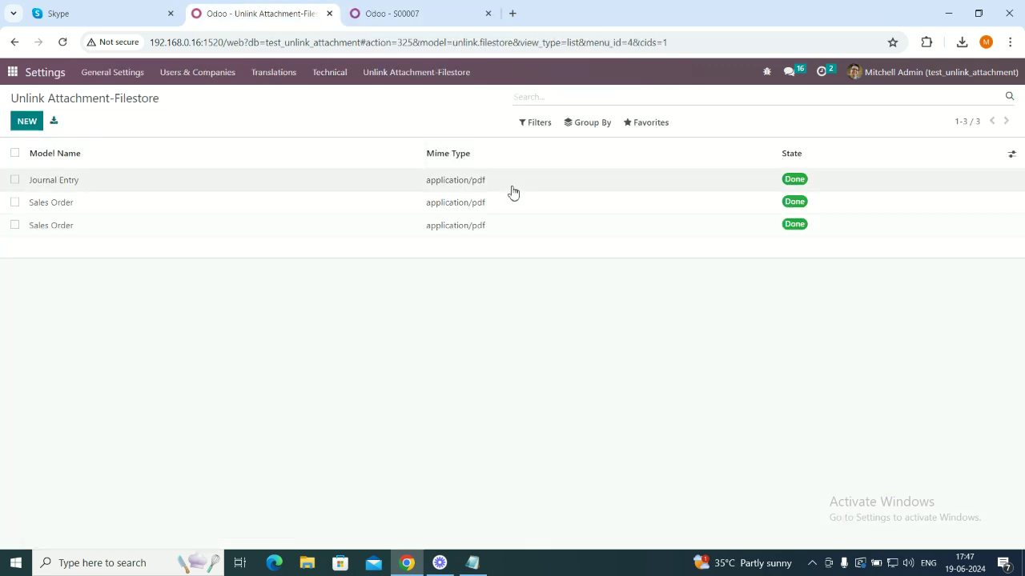